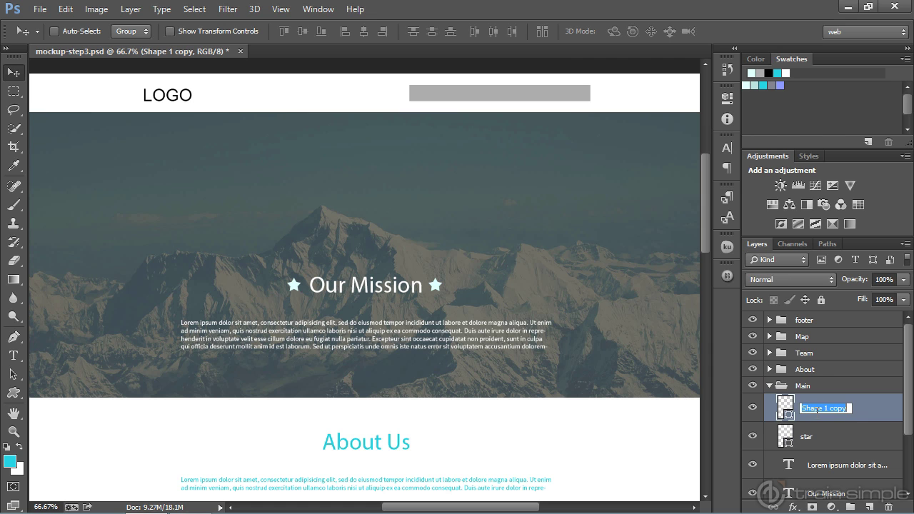
Step: Rename the copied star shape layer in the Main group as star2
type("star")
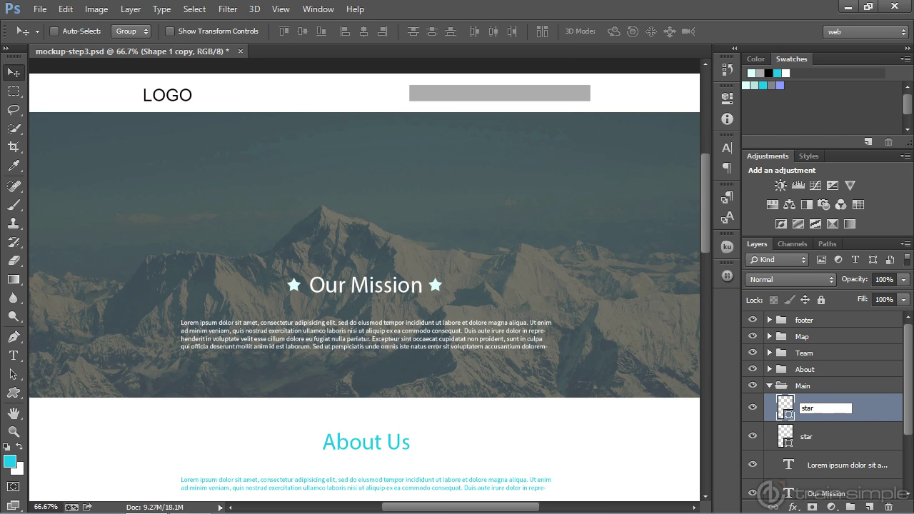
type("2")
key("Return")
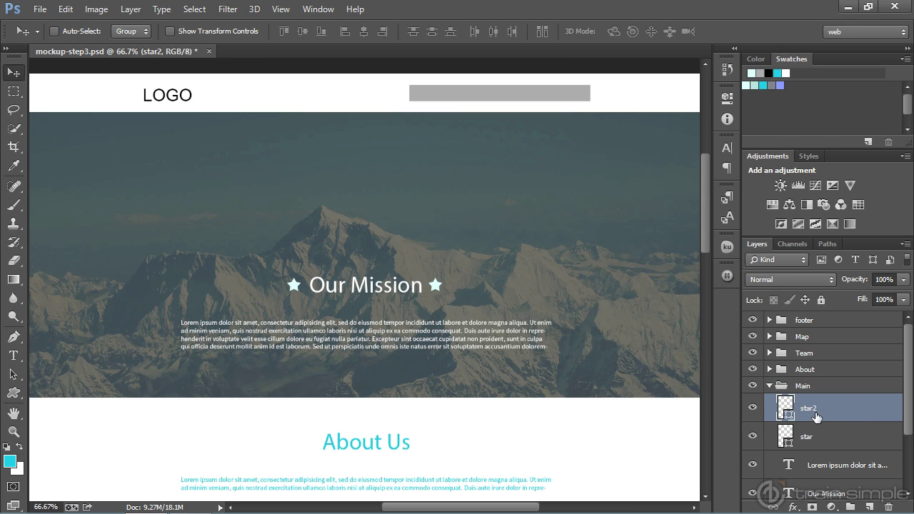
Step: Collapse the Main group, expand the Header group and delete its Rectangle 1 placeholder layer
left_click(770, 387)
left_click(770, 403)
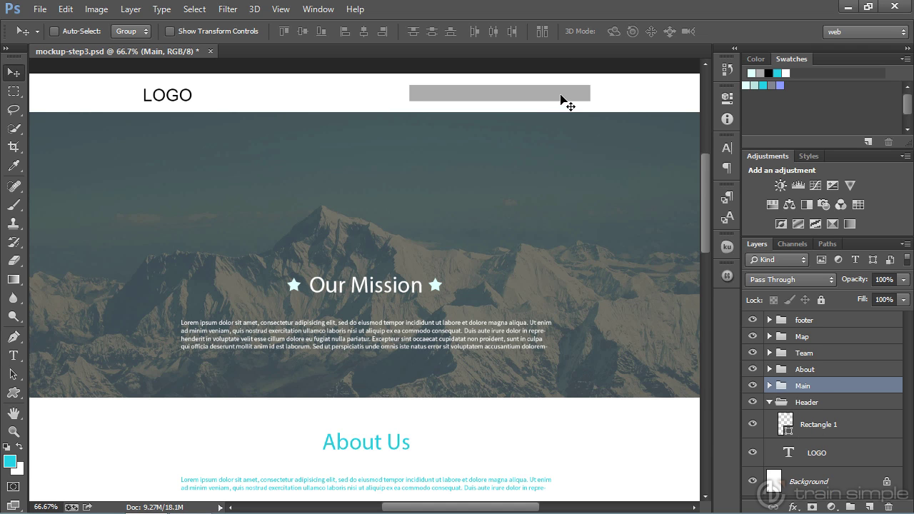
left_click(799, 423)
left_click(889, 506)
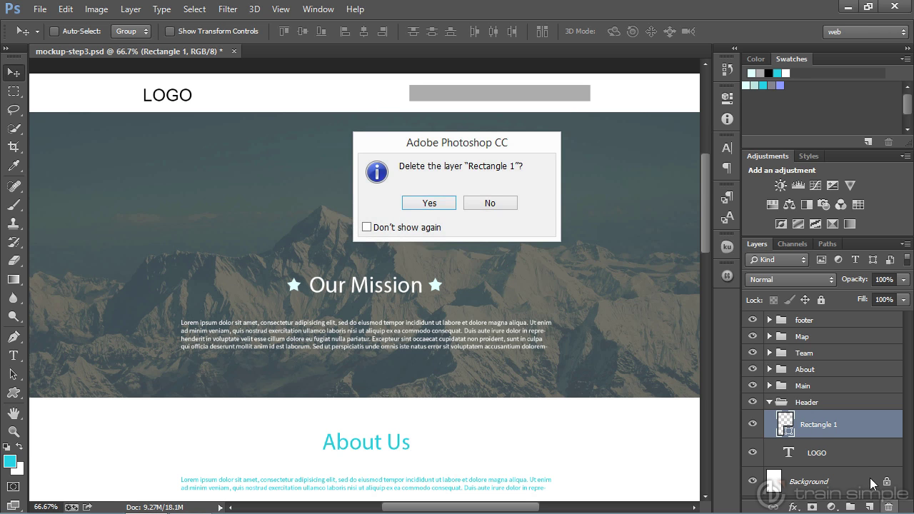
left_click(429, 203)
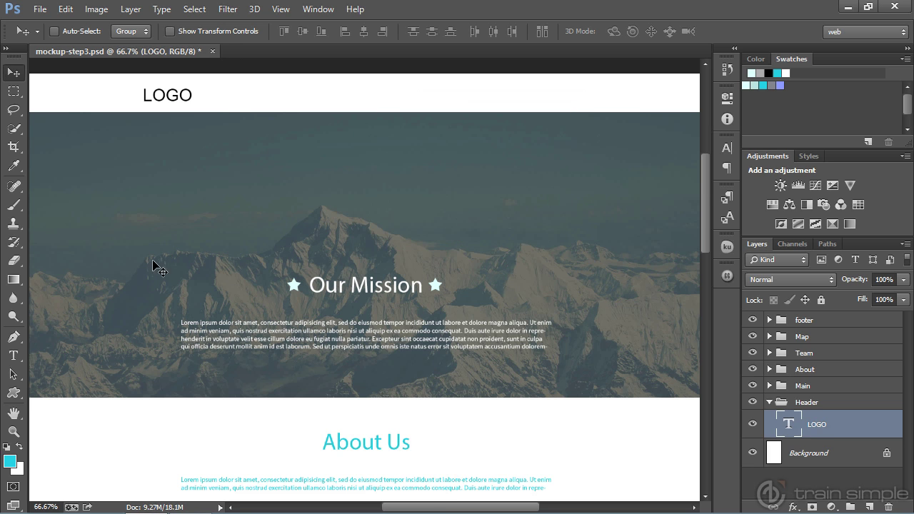
Step: Add a text layer reading "Map" in the header, where the grey placeholder bar was
left_click(13, 355)
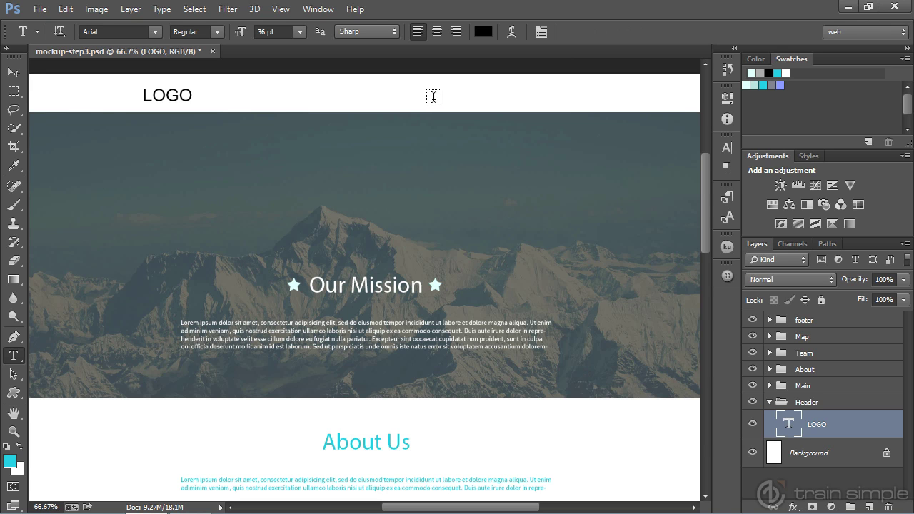
left_click(432, 95)
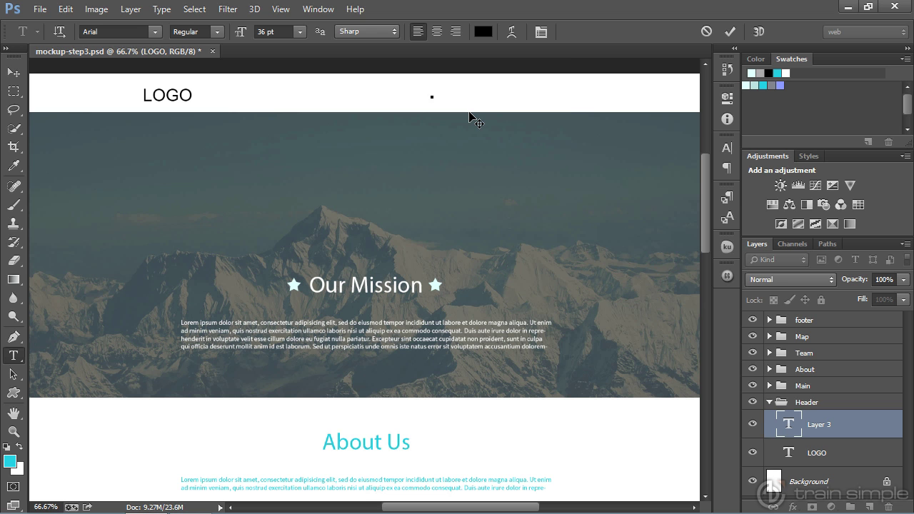
type("Map")
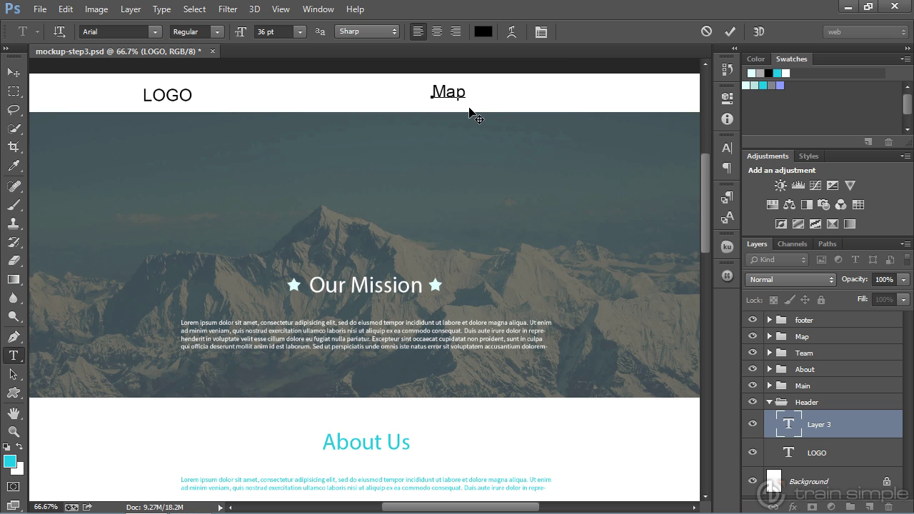
Step: Format the Map text with the subheading paragraph style, clear its overrides and colour it with the dark grey swatch
left_click_drag(468, 95, 420, 107)
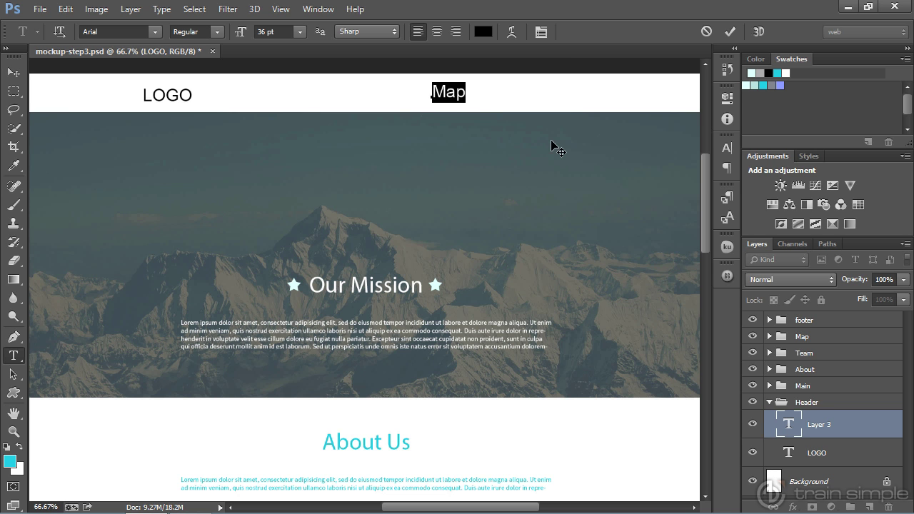
left_click(727, 199)
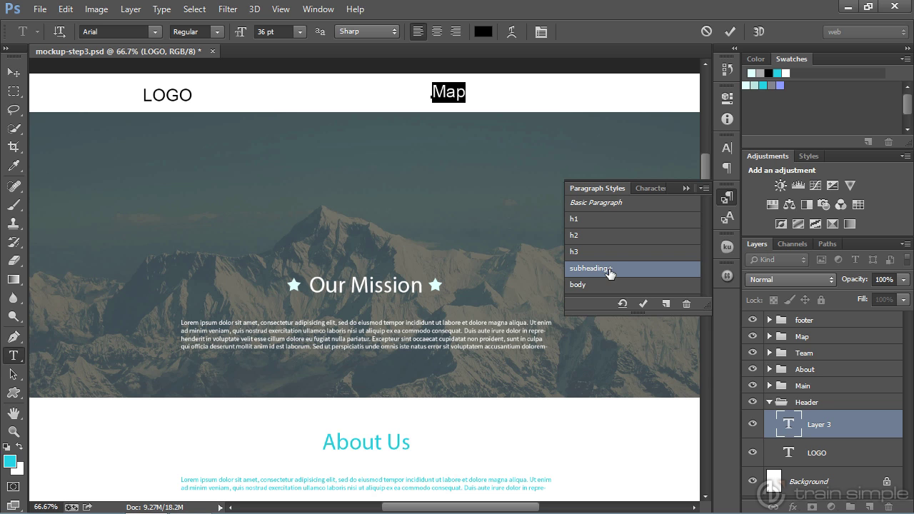
left_click(704, 189)
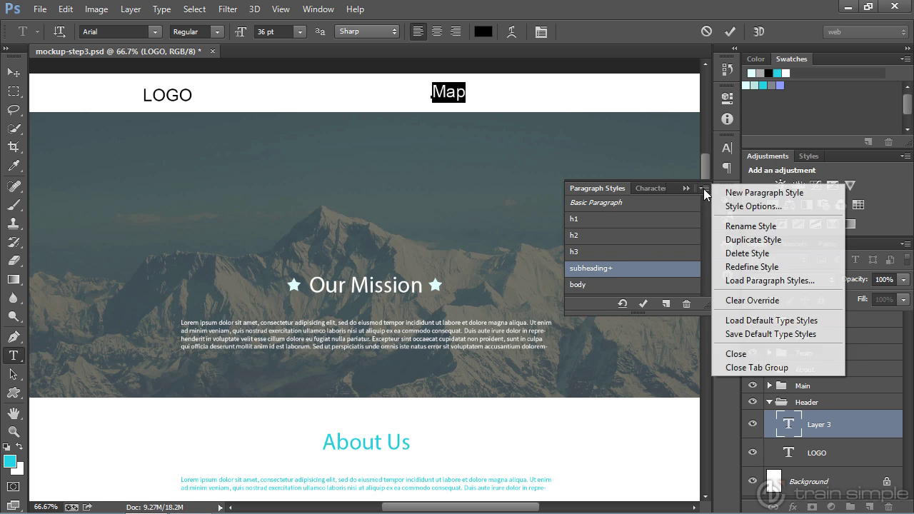
left_click(725, 301)
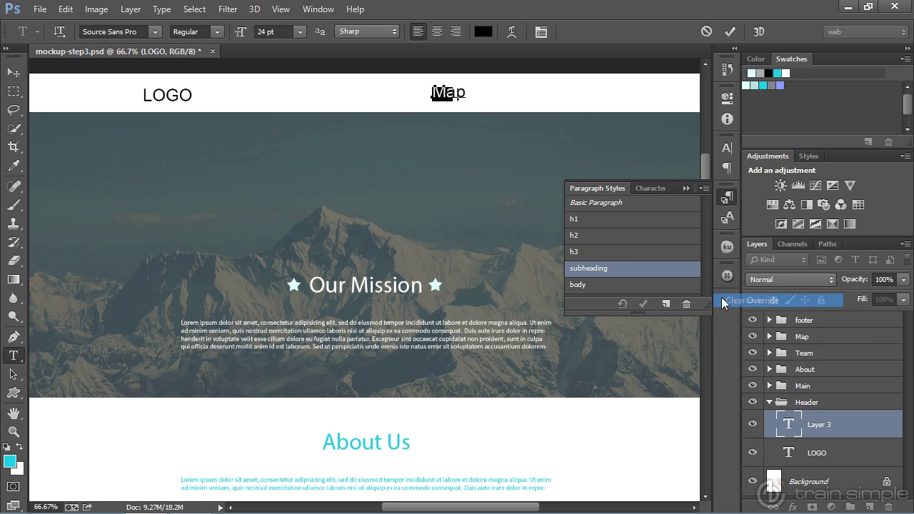
left_click(725, 202)
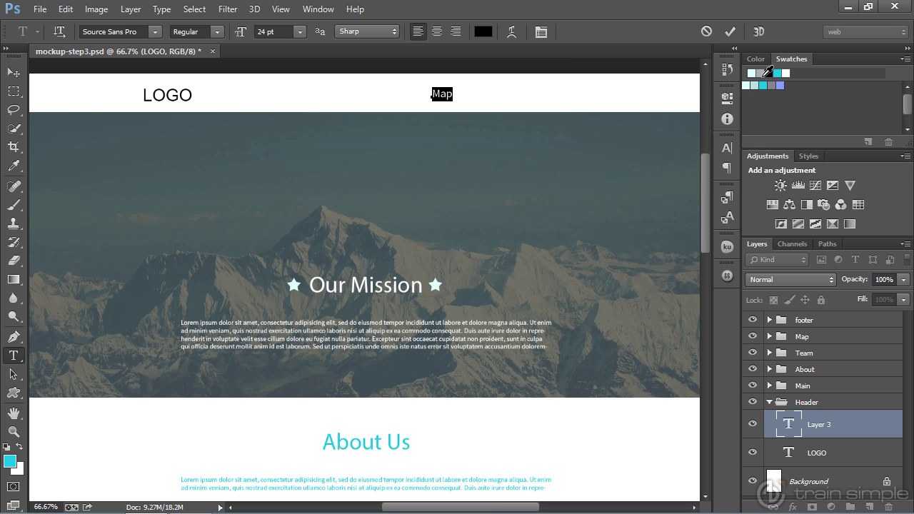
left_click(772, 85)
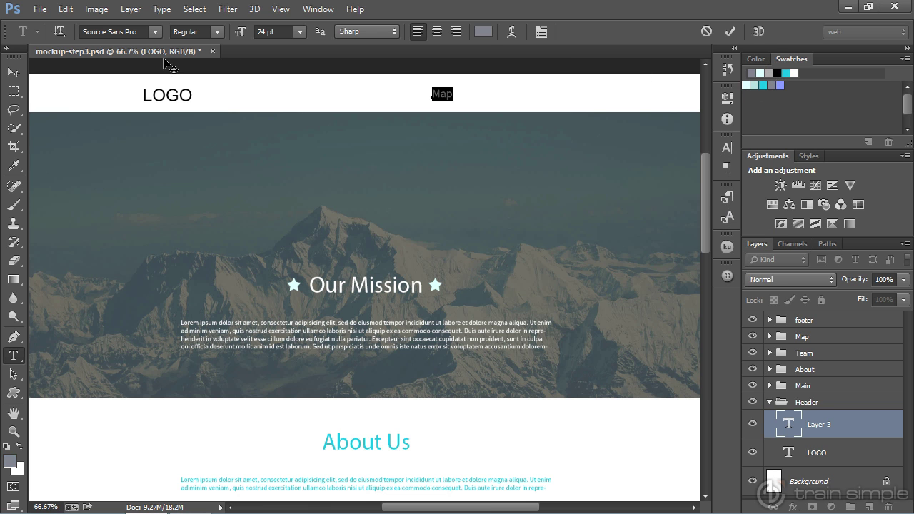
left_click(14, 72)
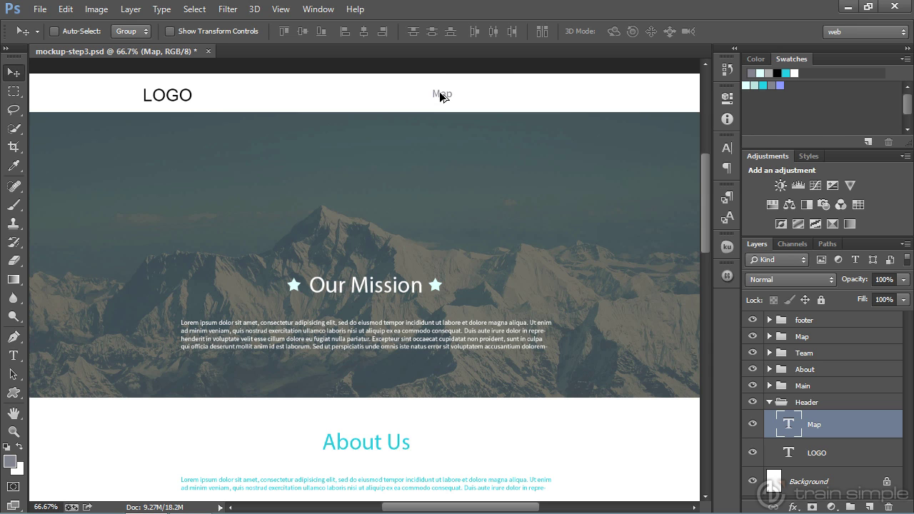
Step: Duplicate the Map text just to its right and change the copy's wording to "Team"
left_click_drag(442, 96, 476, 99)
left_click(12, 355)
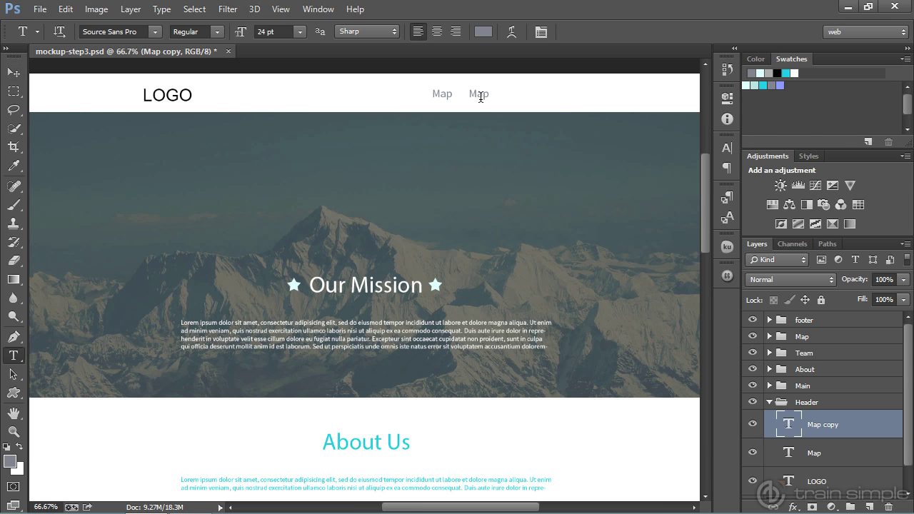
left_click(481, 96)
left_click_drag(490, 94, 463, 93)
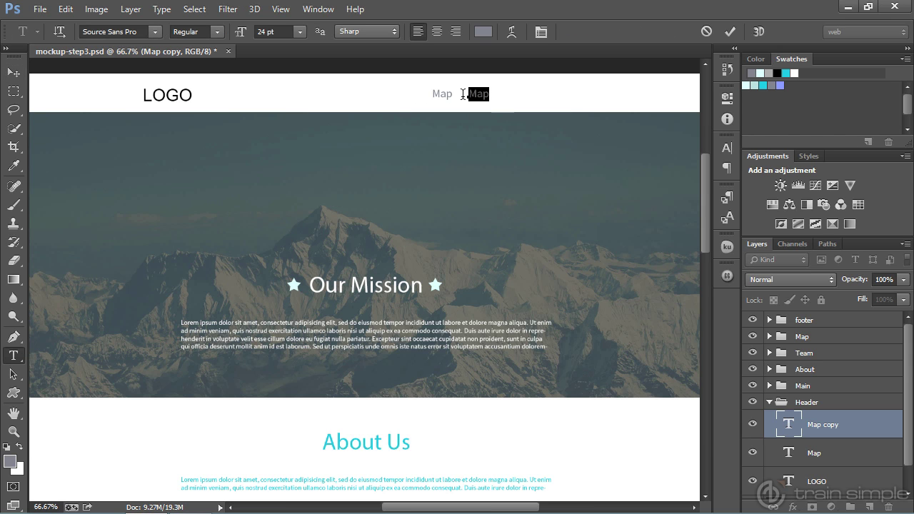
type("Team")
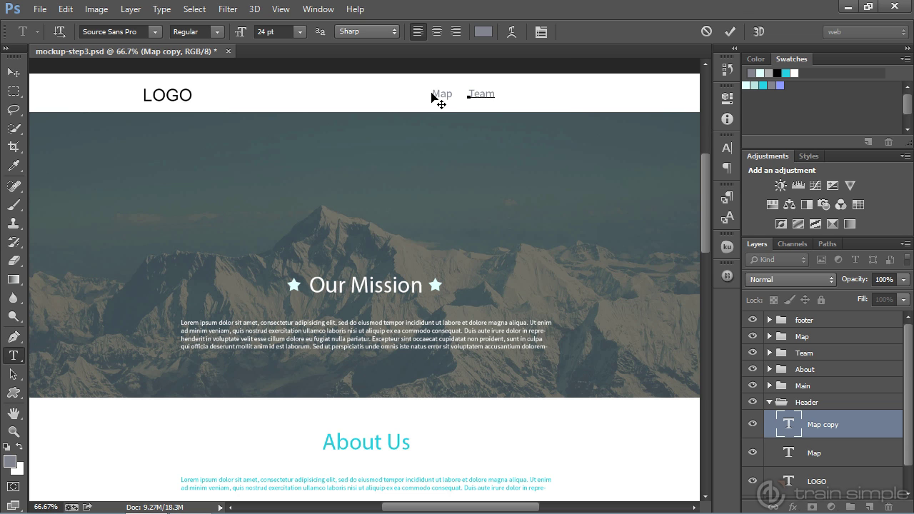
left_click(433, 97)
Step: Duplicate the Team text to its right and replace the copy's wording with "About Us"
key("v")
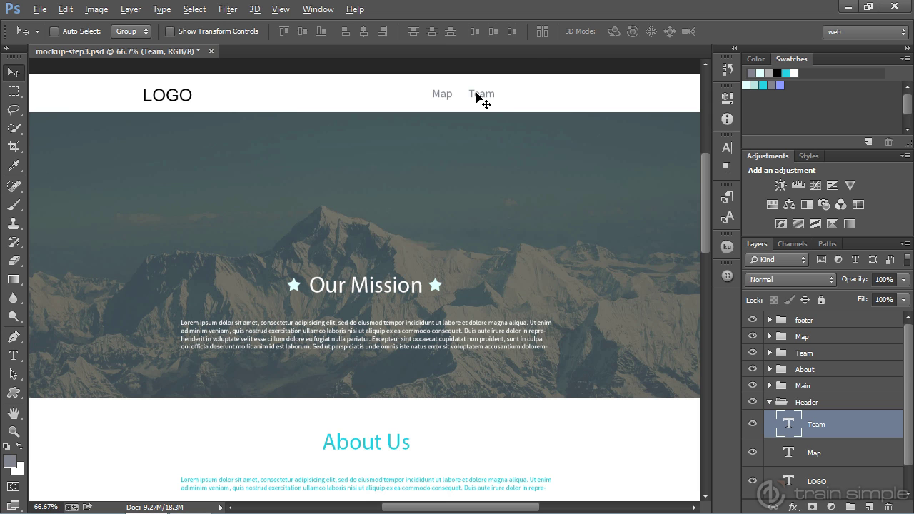
left_click_drag(476, 94, 513, 97)
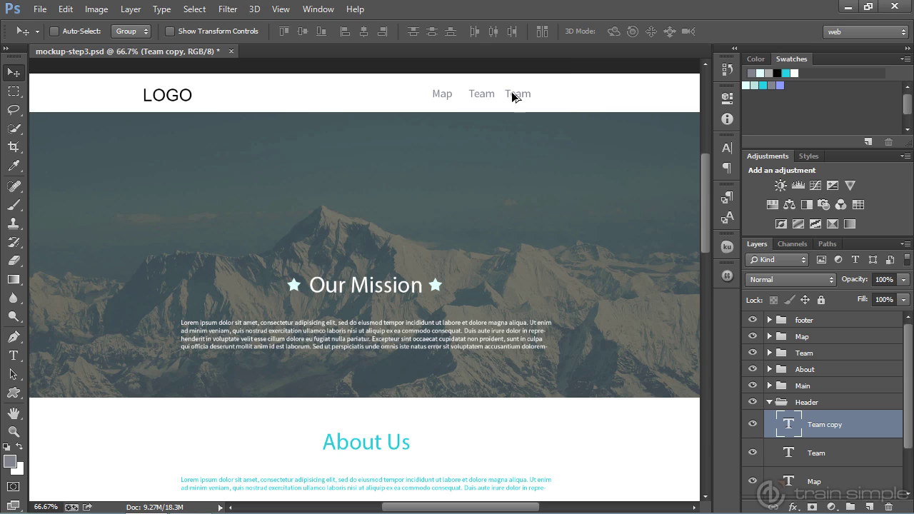
key("t")
left_click(527, 93)
left_click_drag(533, 95, 506, 96)
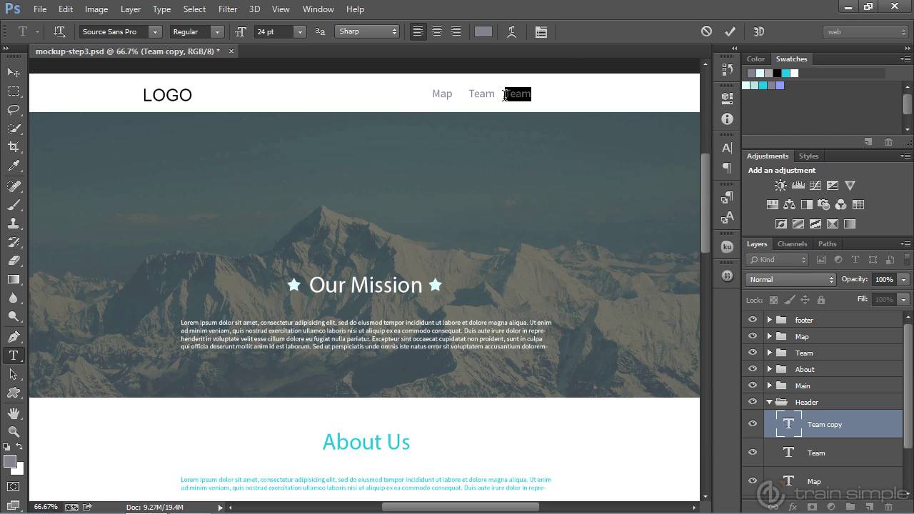
type("About Us")
key("ctrl+Return")
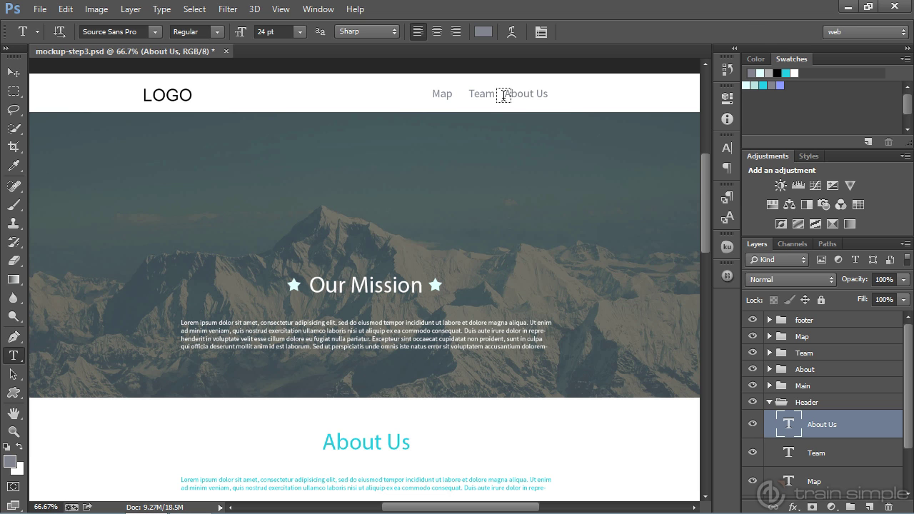
Step: Duplicate the header's About Us text to its right and change the copy's wording to "Welcome"
key("v")
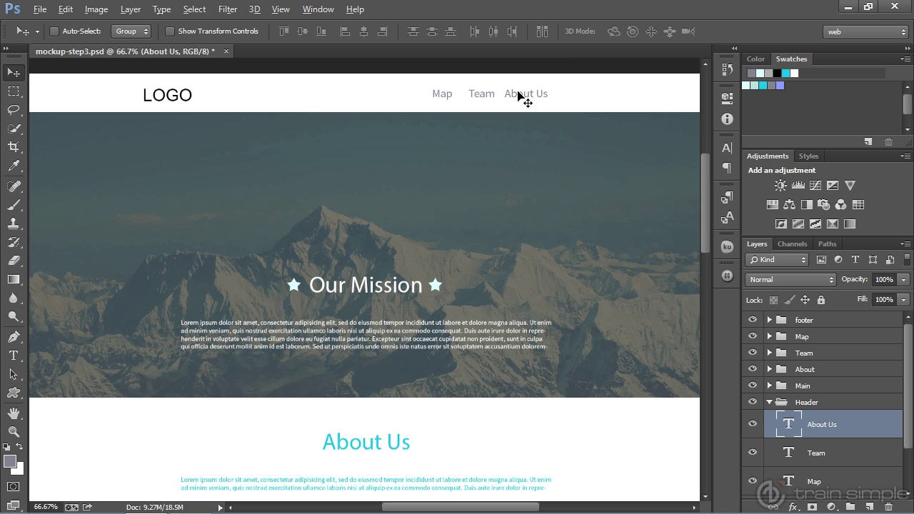
left_click_drag(520, 96, 580, 96)
left_click(13, 355)
left_click(595, 94)
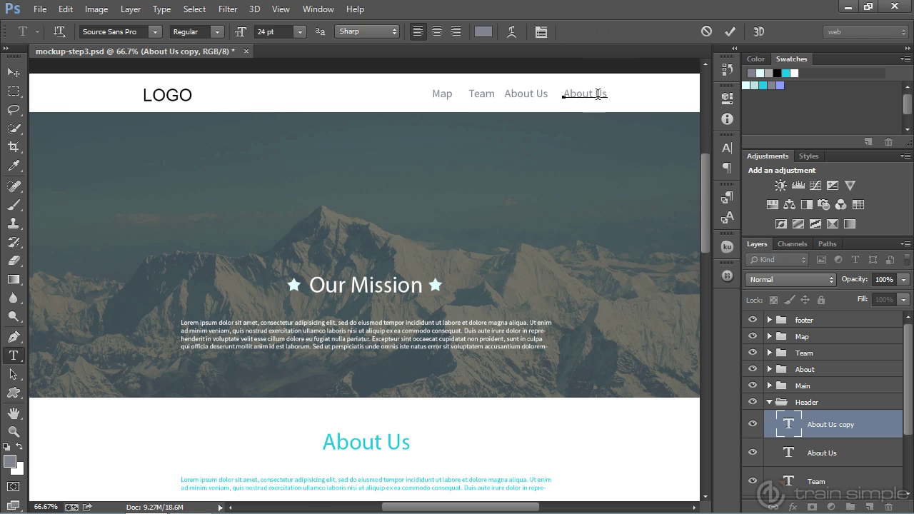
left_click_drag(608, 93, 559, 91)
type("Welcome")
left_click(13, 74)
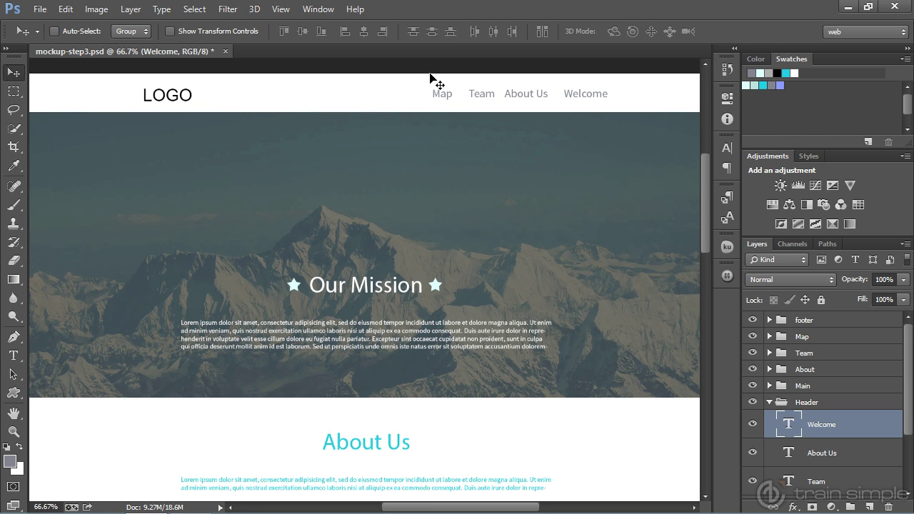
Step: Show the layout guides and shift all four navigation texts left until Welcome ends at the grid's last guide
left_click(281, 8)
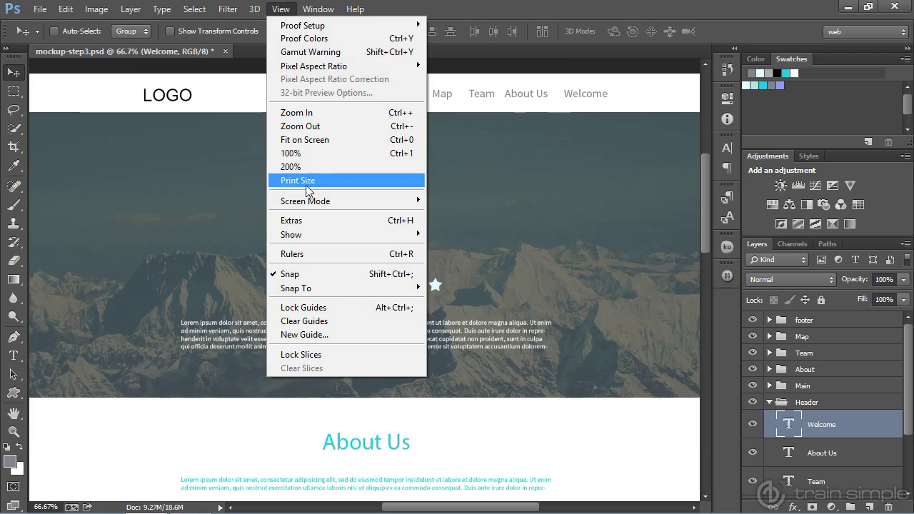
left_click(314, 221)
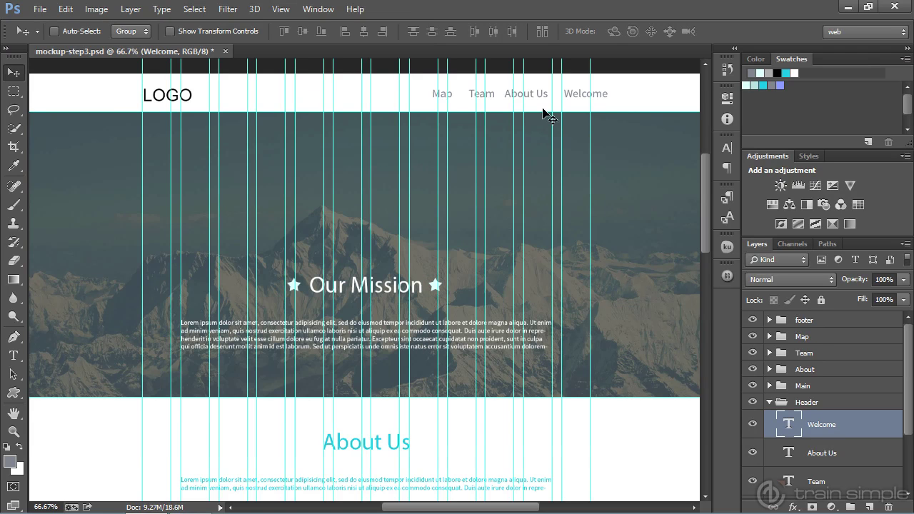
scroll(893, 368, "down", 3)
left_click(818, 466, "shift")
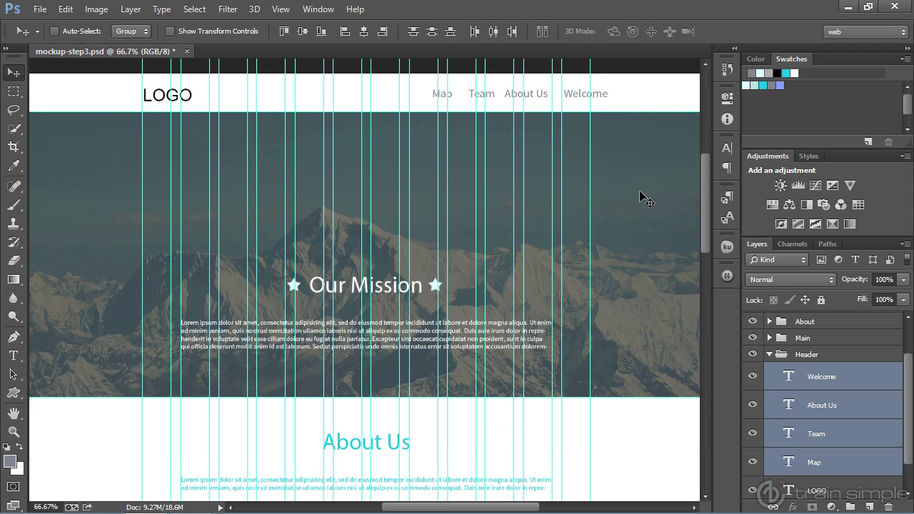
key("shift+Left")
key("shift+Left")
key("shift+Left")
key("shift+Left")
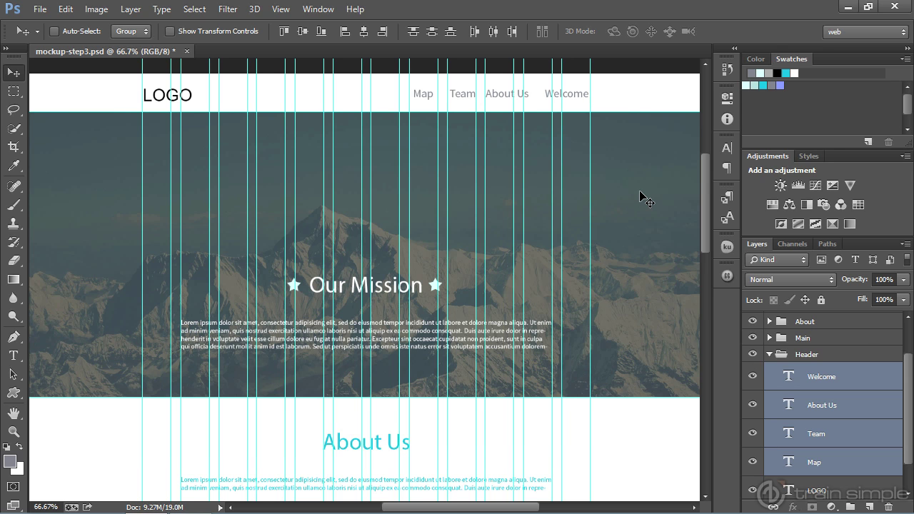
Step: Nudge the header's Team text a few pixels left to even out its spacing from Map and About Us
left_click(820, 435)
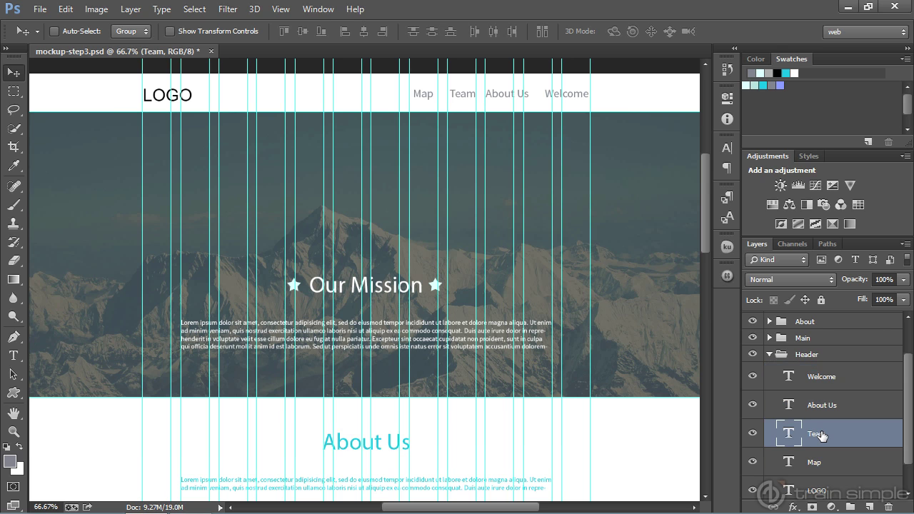
key("Left")
key("Left")
key("Left")
key("Left")
key("Left")
key("Left")
Step: Nudge the About Us, Team and Map navigation texts together a few pixels right, closer to Welcome
left_click(828, 414)
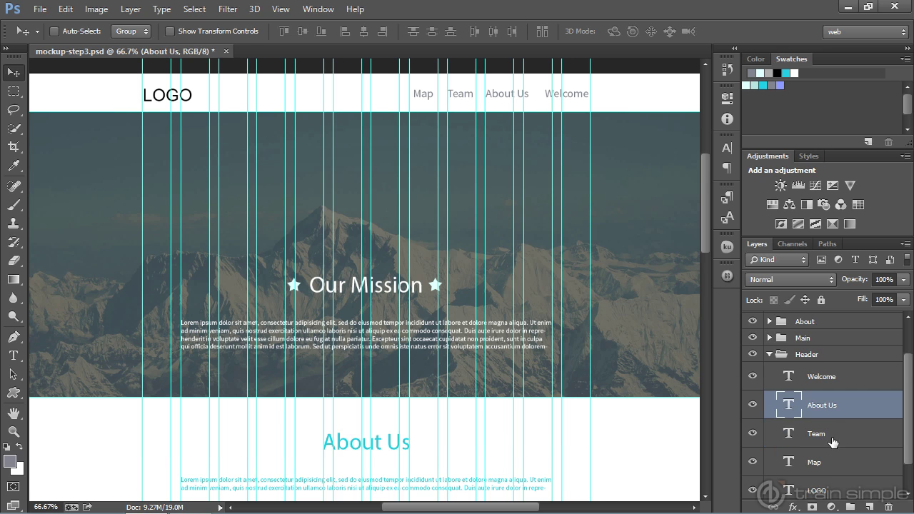
left_click(830, 462, "shift")
key("Right")
key("Right")
key("Right")
key("Right")
key("Right")
key("Right")
key("Right")
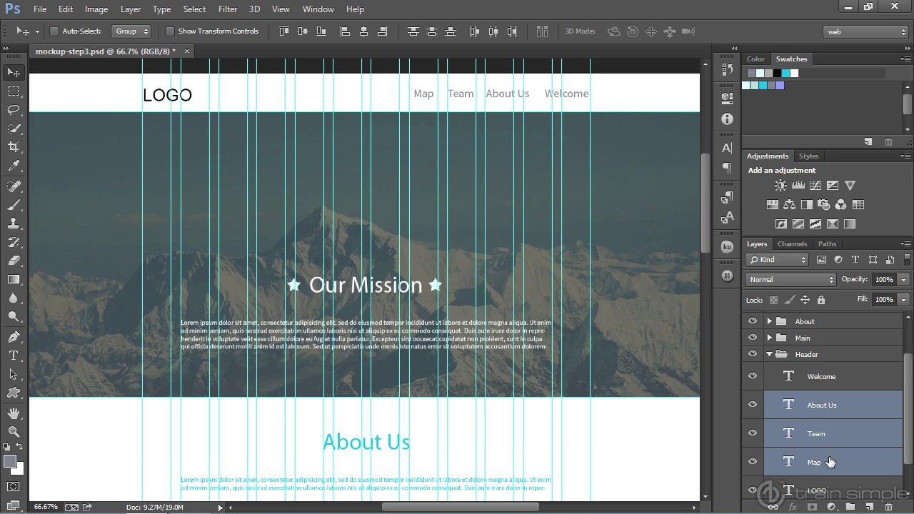
key("Left")
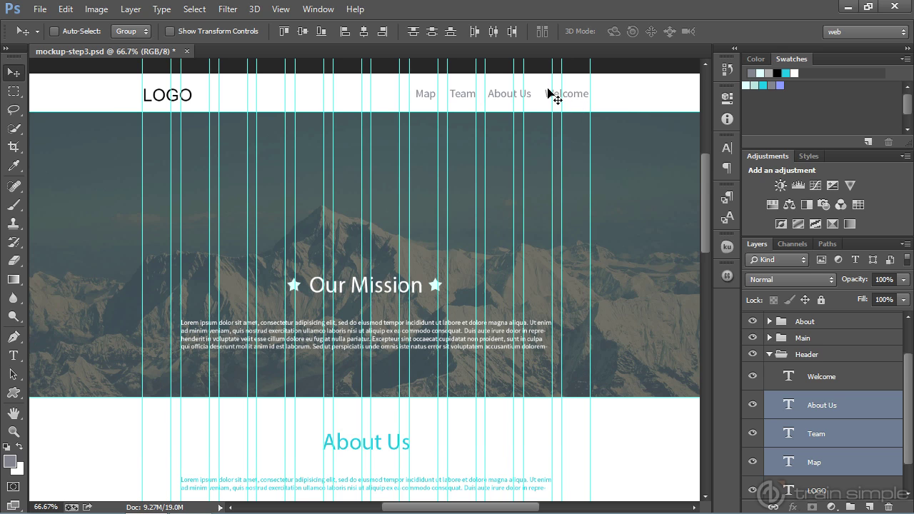
Step: Draw a cyan rectangle about 106 × 34 px around the header's Welcome text, layered between the Welcome and About Us texts
left_click(828, 406)
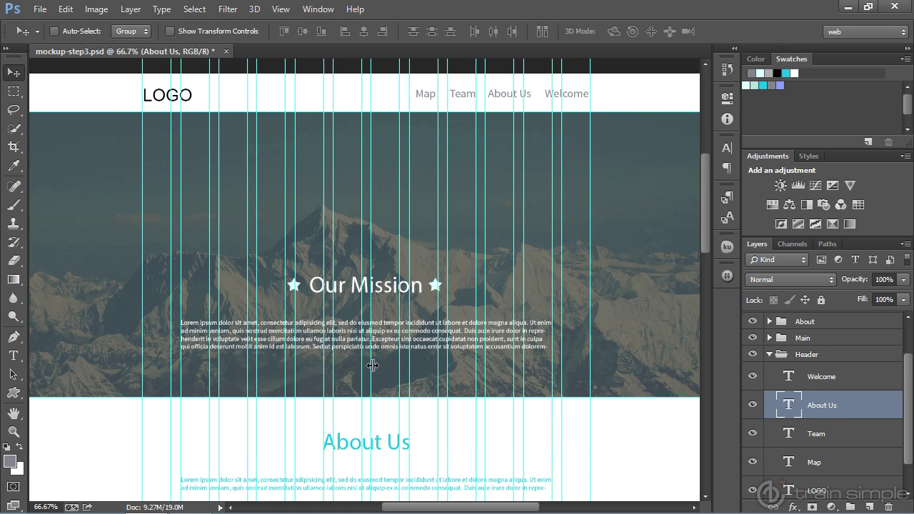
left_click(13, 393)
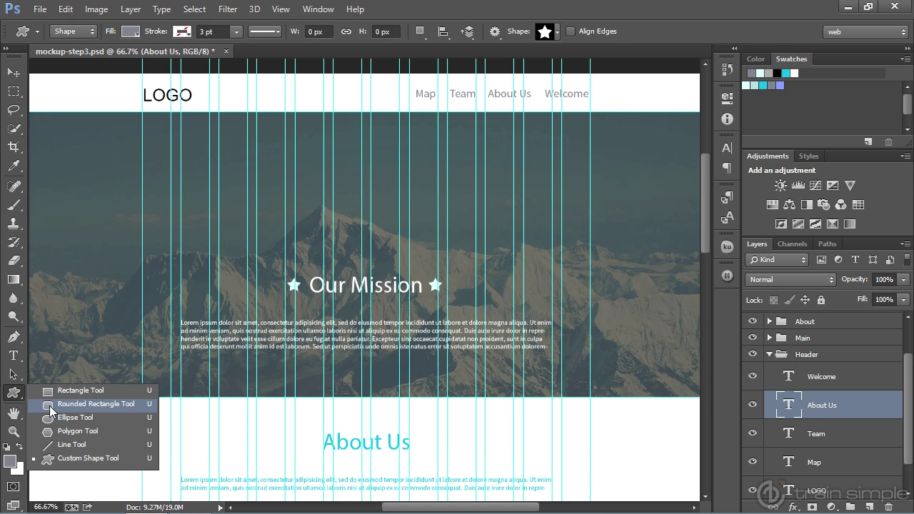
left_click(54, 393)
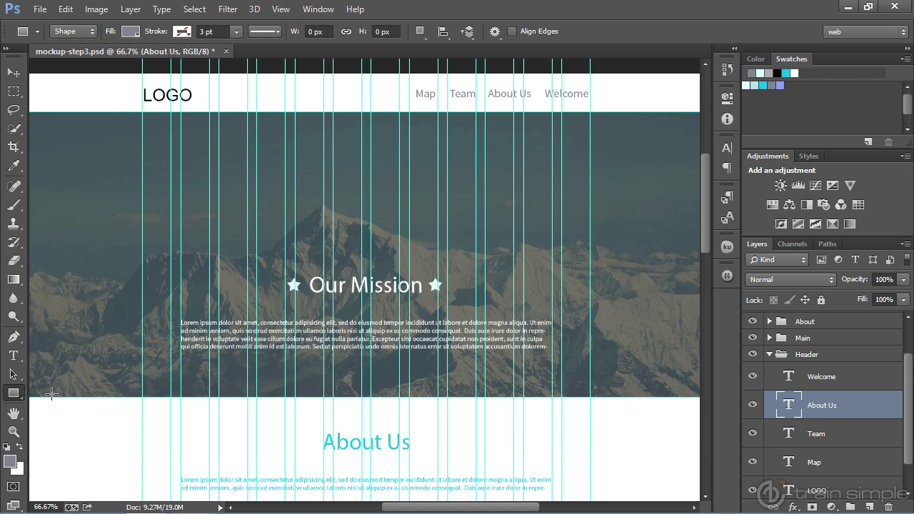
left_click(143, 32)
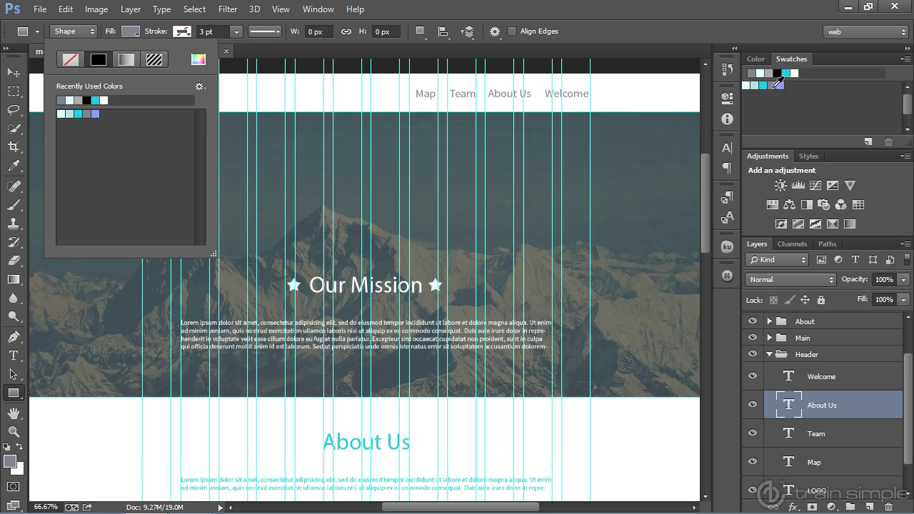
left_click(76, 114)
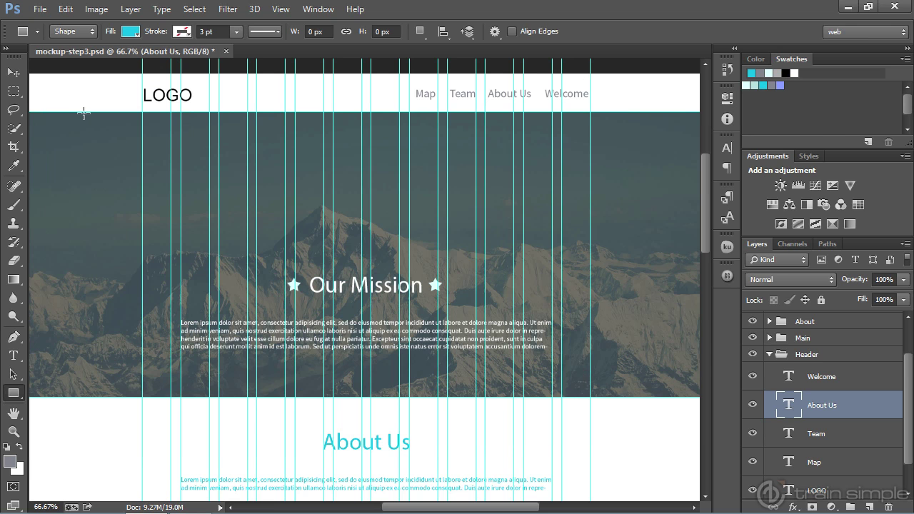
left_click_drag(538, 85, 588, 102)
left_click(729, 98)
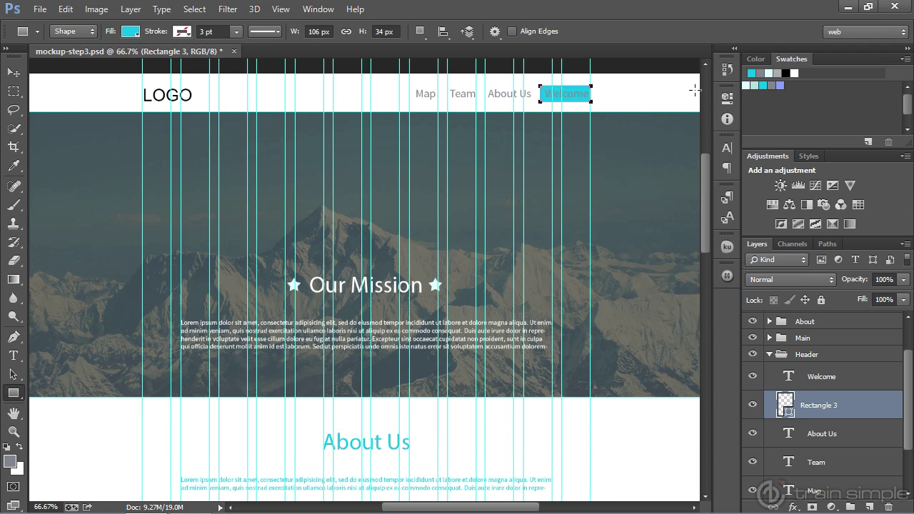
Step: Remove the fill from the rectangle around Welcome and give it a 1 pt cyan stroke
left_click(132, 32)
left_click(70, 60)
left_click(191, 39)
left_click(130, 113)
left_click(201, 32)
type("1")
key("Tab")
left_click(13, 72)
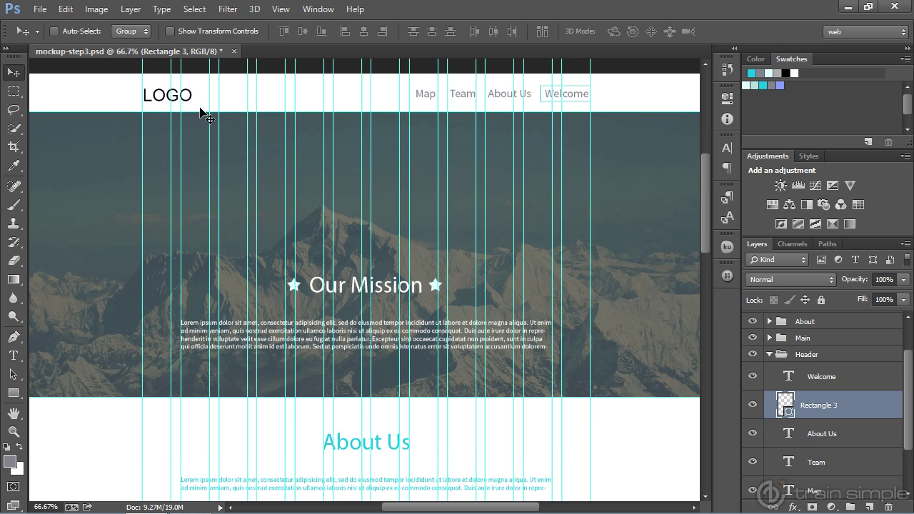
Step: Hide the guides and nudge the outlined rectangle a few pixels right to center it around Welcome
left_click(280, 9)
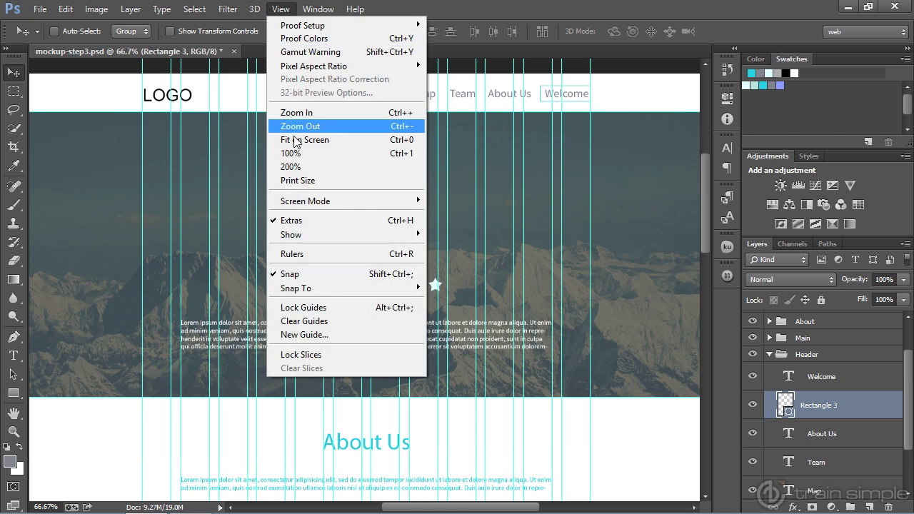
left_click(300, 220)
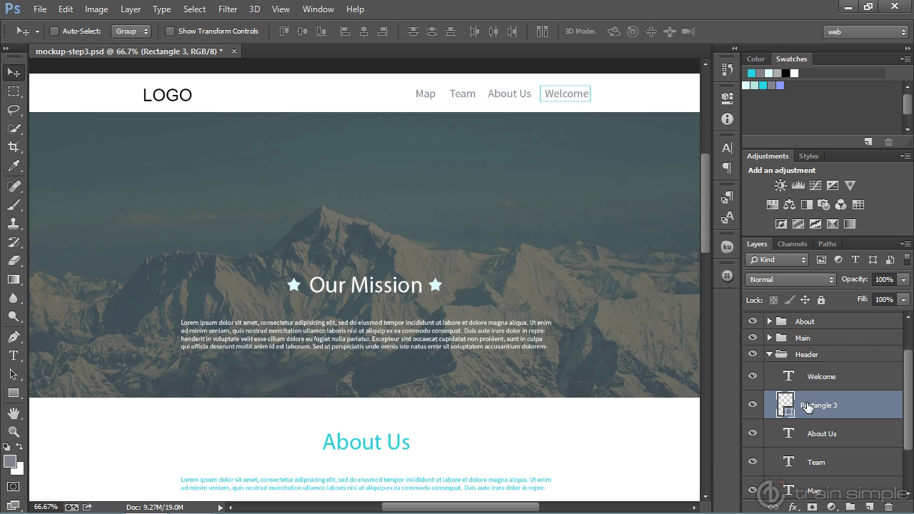
key("Right")
key("Right")
key("Right")
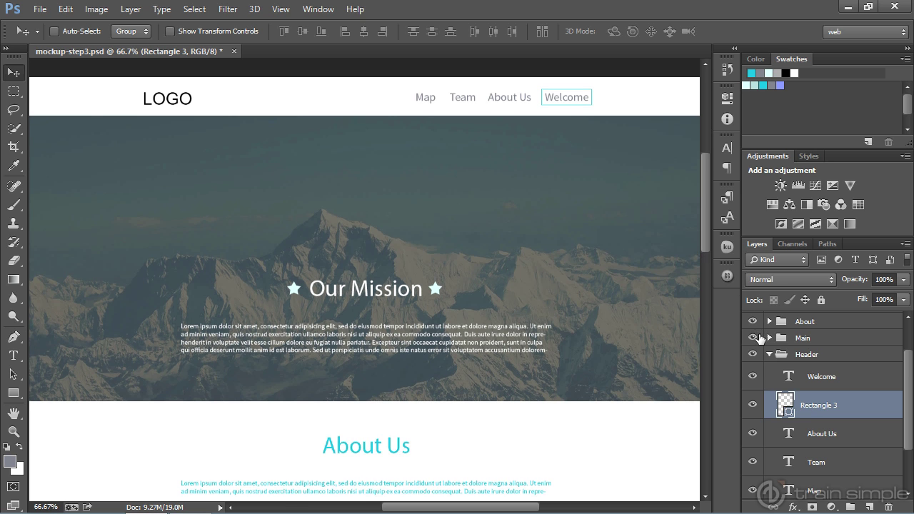
Step: Collapse the Header layer group, expand the footer group and select its Facebook icon text layer
left_click(769, 354)
left_click(771, 320)
left_click(811, 344)
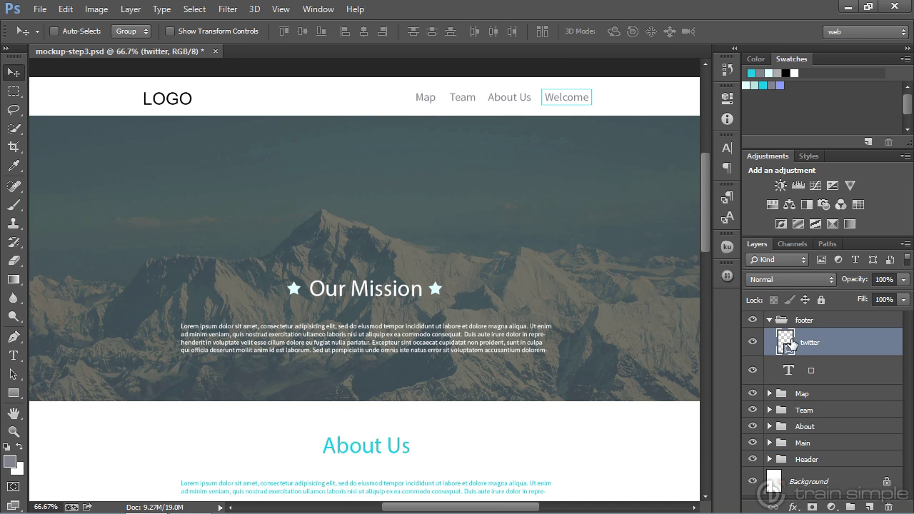
left_click_drag(705, 243, 721, 423)
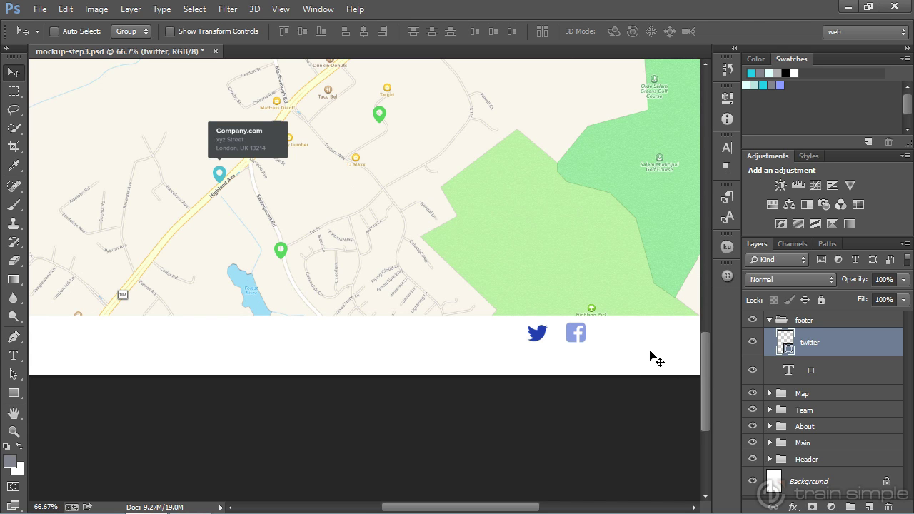
key("space")
key("alt")
key("space")
key("alt")
left_click(488, 312, "alt")
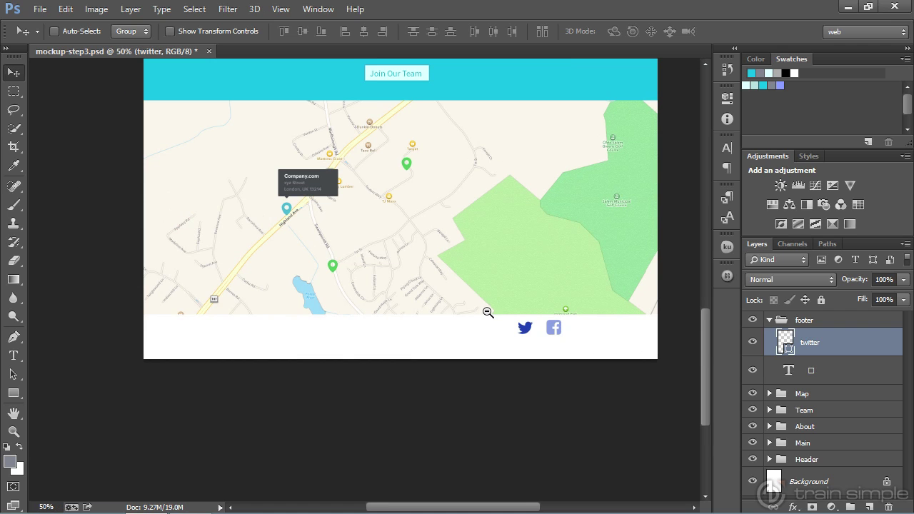
left_click_drag(484, 304, 474, 313)
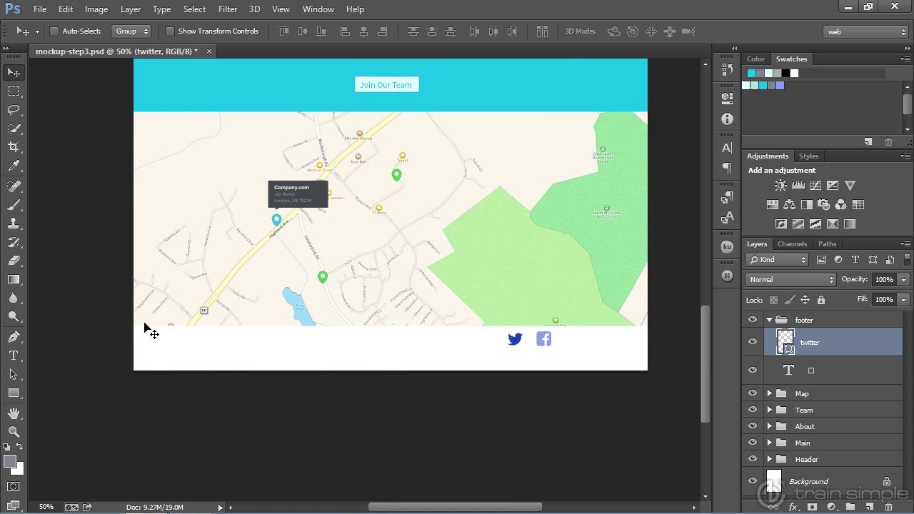
left_click(821, 374)
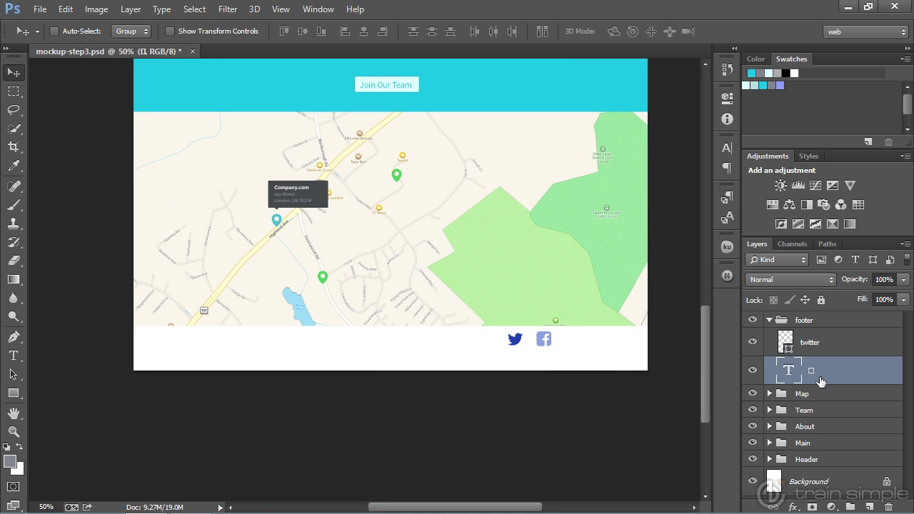
Step: Draw a dark grey filled rectangle about 1442 × 128 px covering the white footer strip below the map
left_click(14, 393)
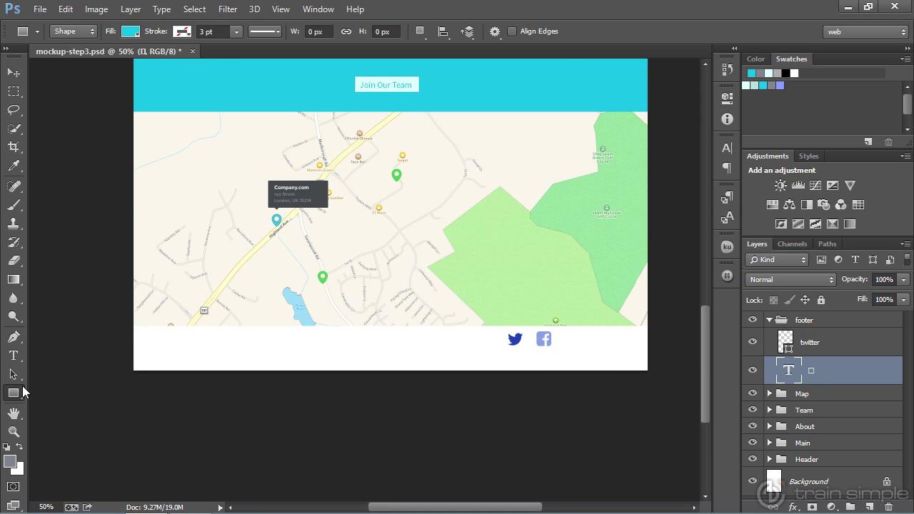
left_click(131, 31)
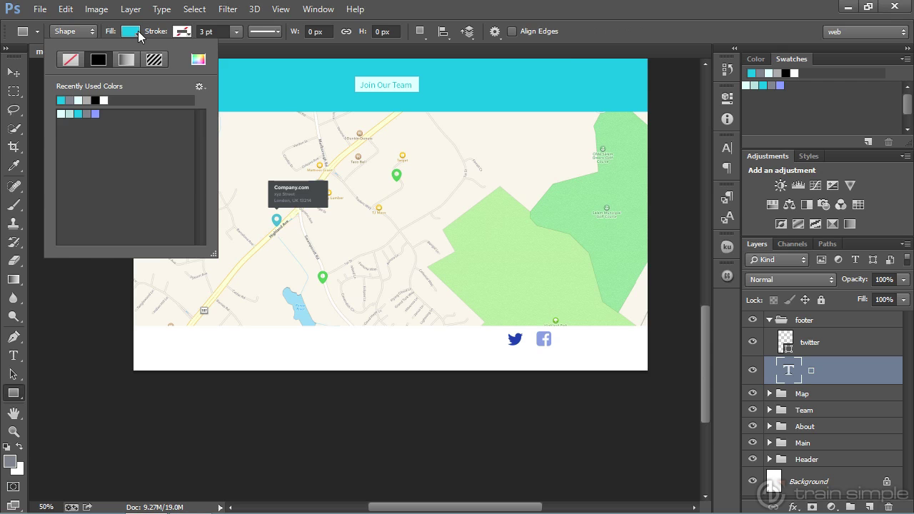
left_click(198, 63)
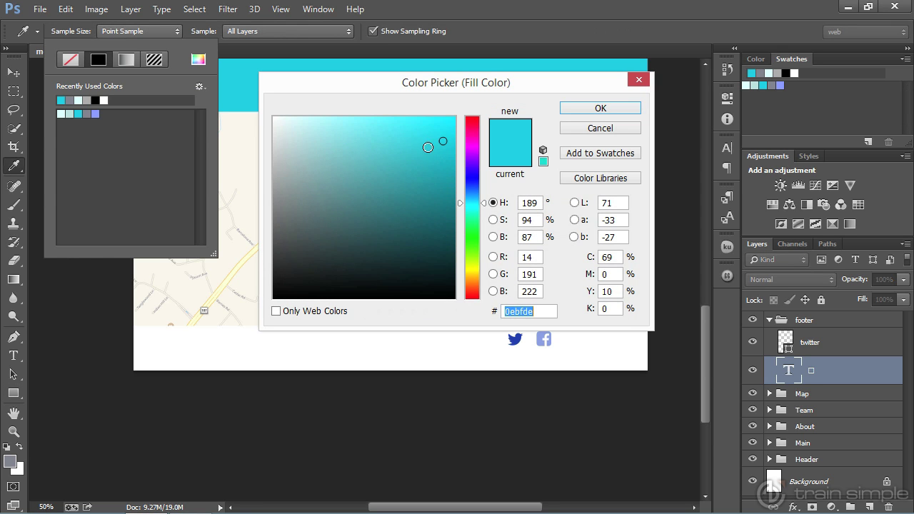
mouse_move(441, 142)
left_mouse_down()
mouse_move(327, 194)
mouse_move(284, 231)
left_mouse_up()
left_click(568, 107)
left_click(135, 328)
left_click_drag(135, 327, 649, 372)
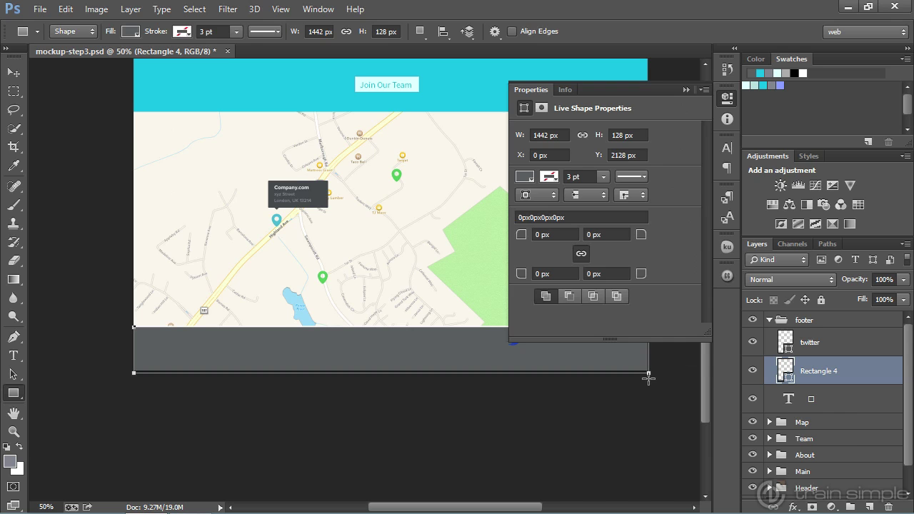
left_click(729, 99)
Step: Move the grey footer rectangle's layer beneath the Facebook icon text layer in the footer group
key("v")
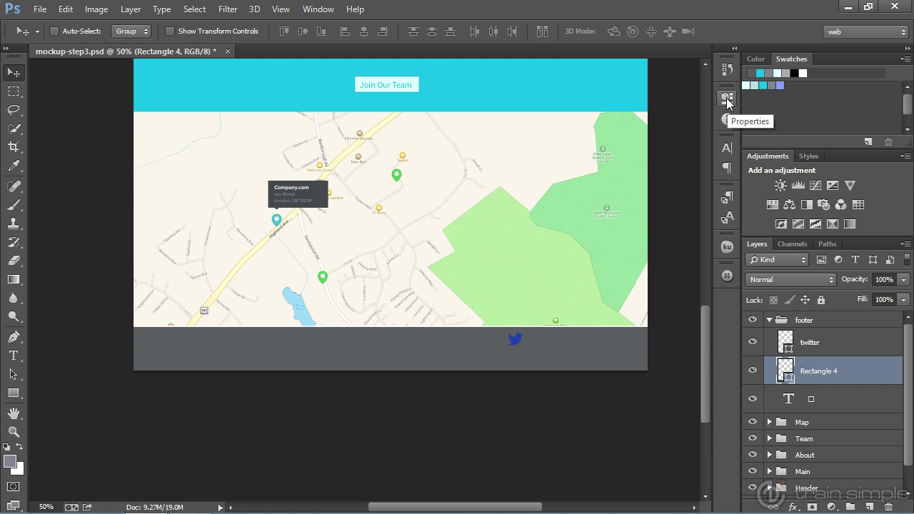
left_click_drag(830, 376, 823, 407)
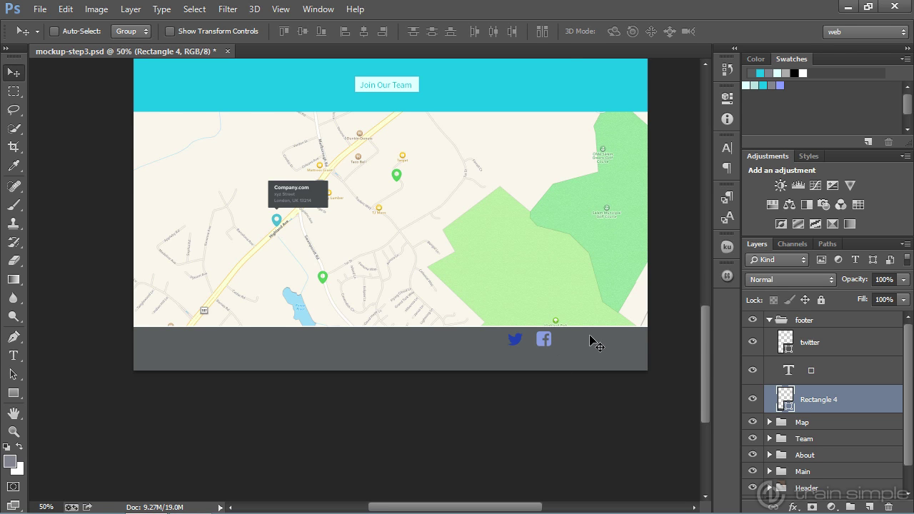
left_click_drag(705, 352, 688, 216)
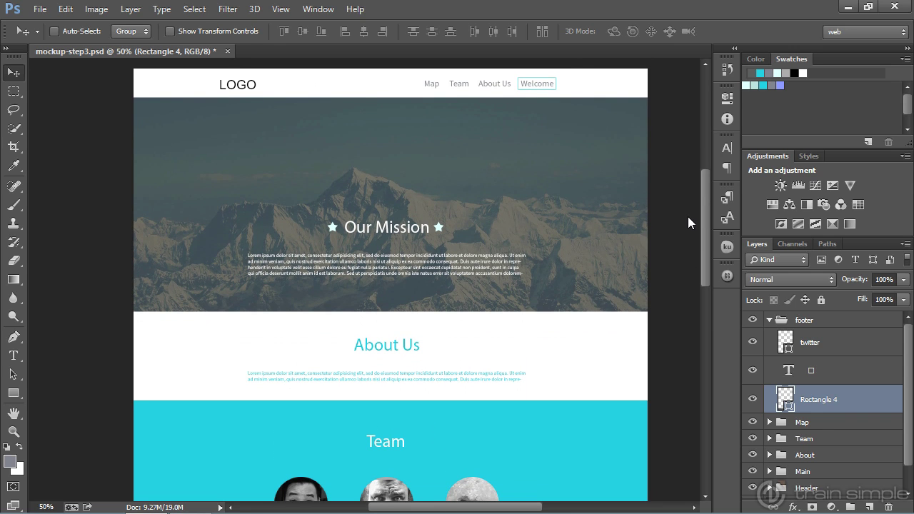